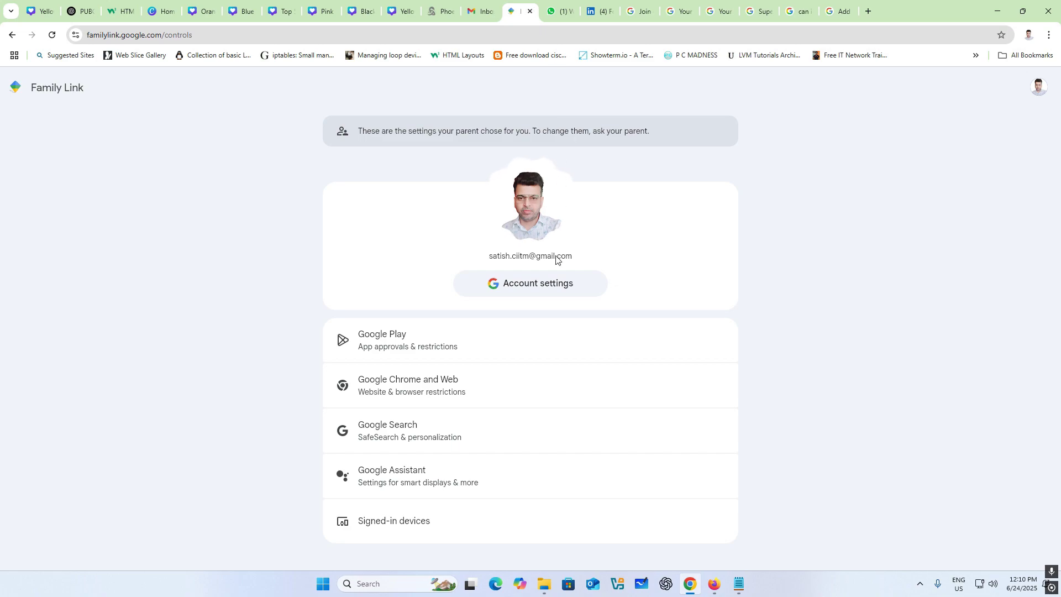
Bring up the Google account menu from the profile avatar to reach supervision info.
left_click(1037, 86)
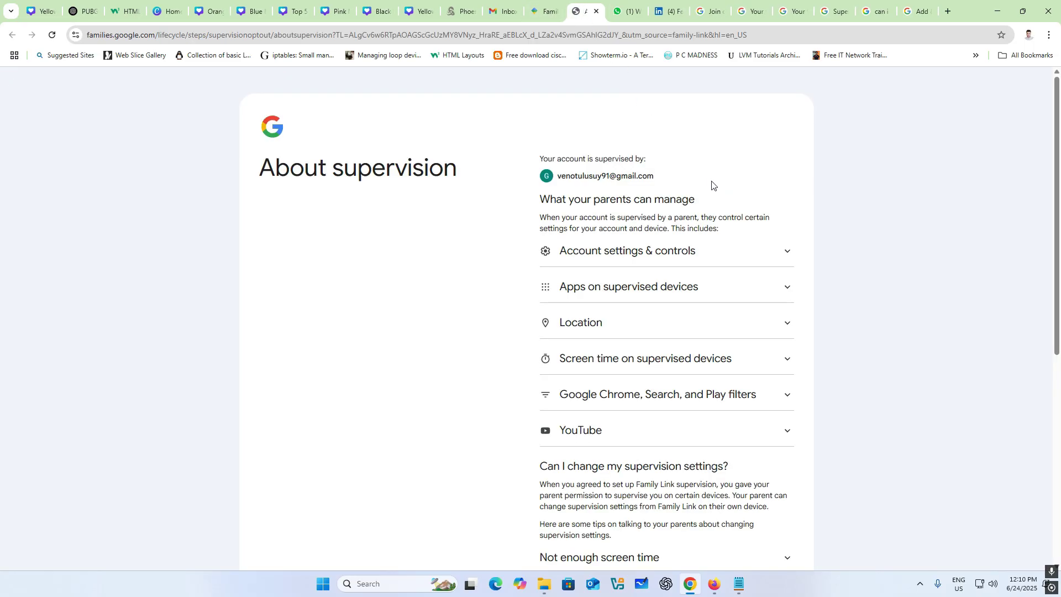
Expand the Account settings & controls and YouTube supervision sections on About supervision.
left_click(787, 254)
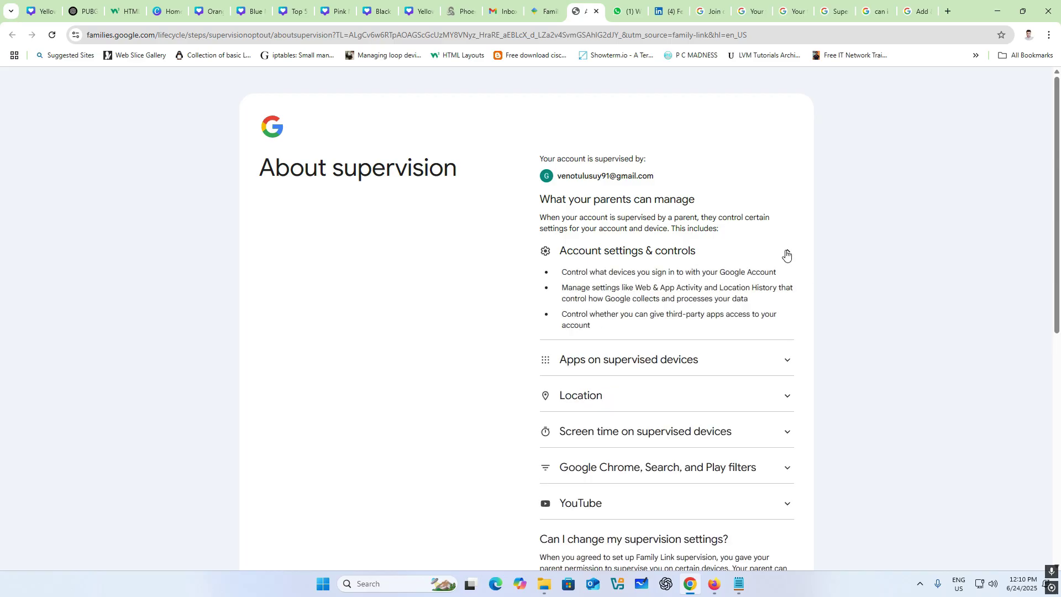
scroll(869, 264, "down", 1)
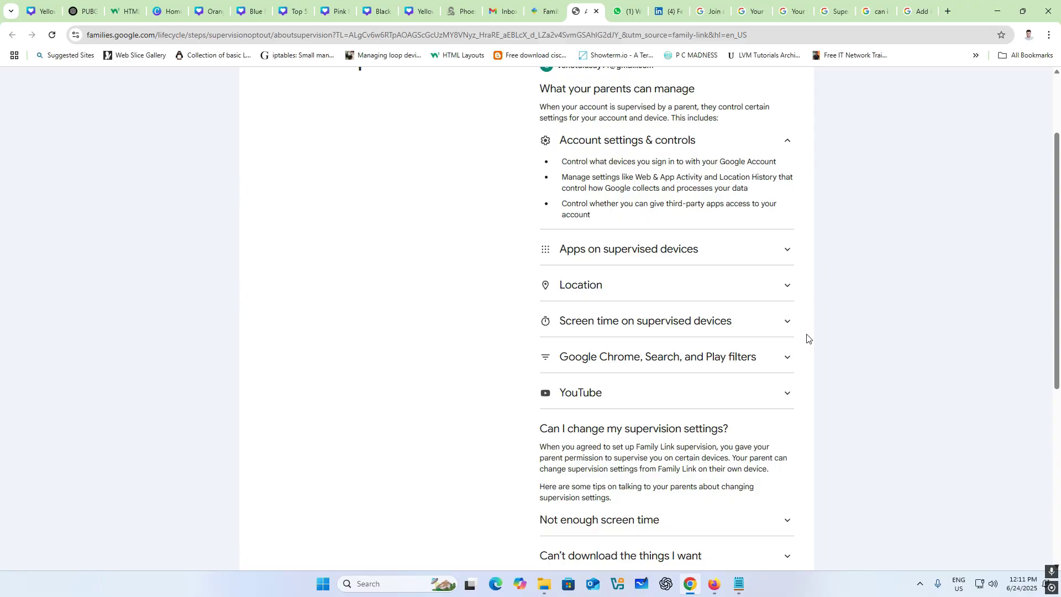
left_click(785, 393)
scroll(848, 364, "down", 1)
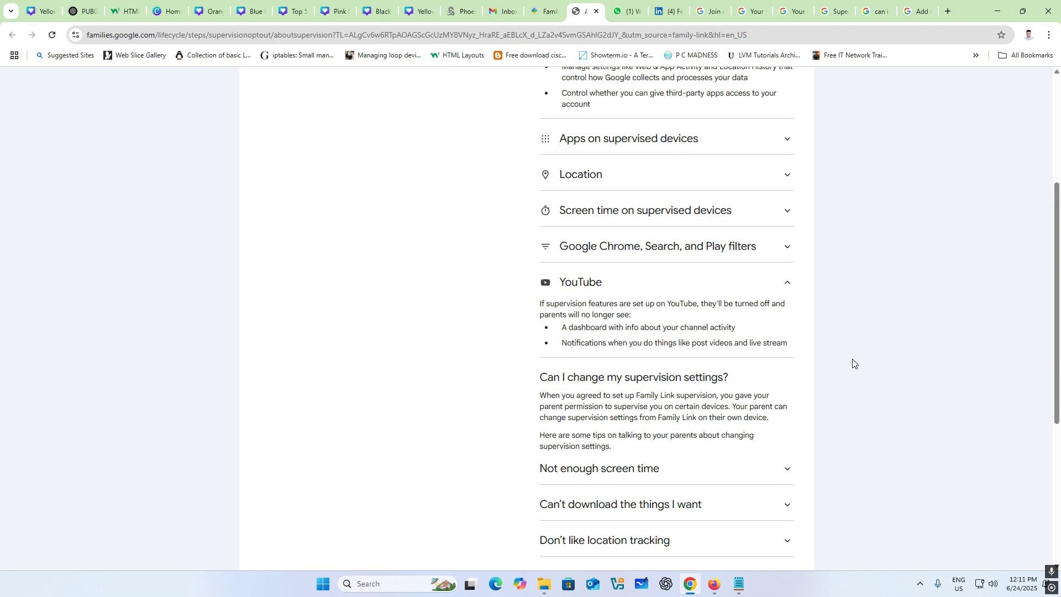
scroll(853, 364, "down", 2)
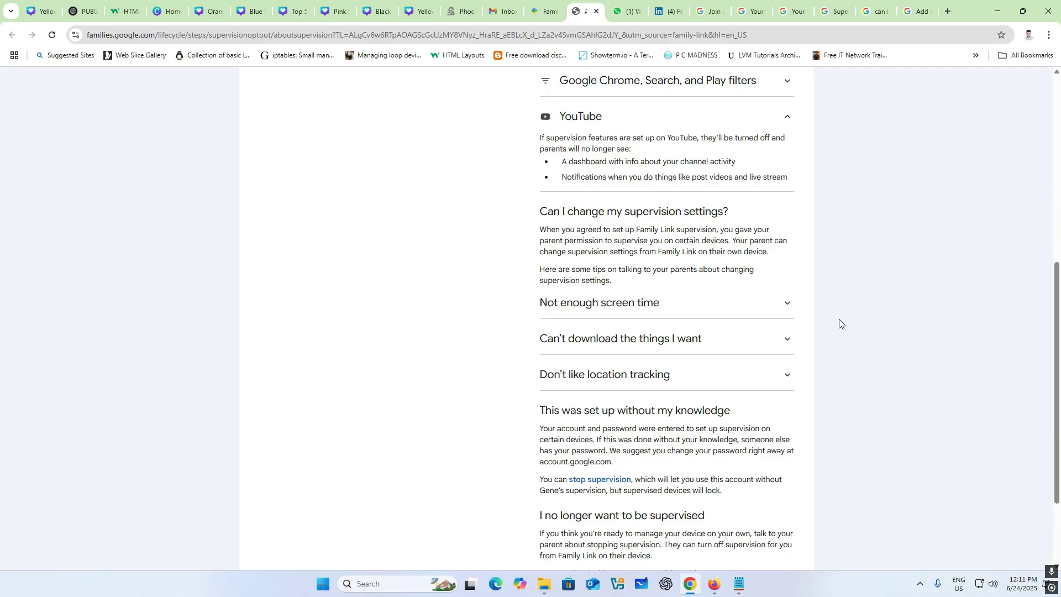
scroll(839, 323, "down", 1)
scroll(839, 324, "down", 1)
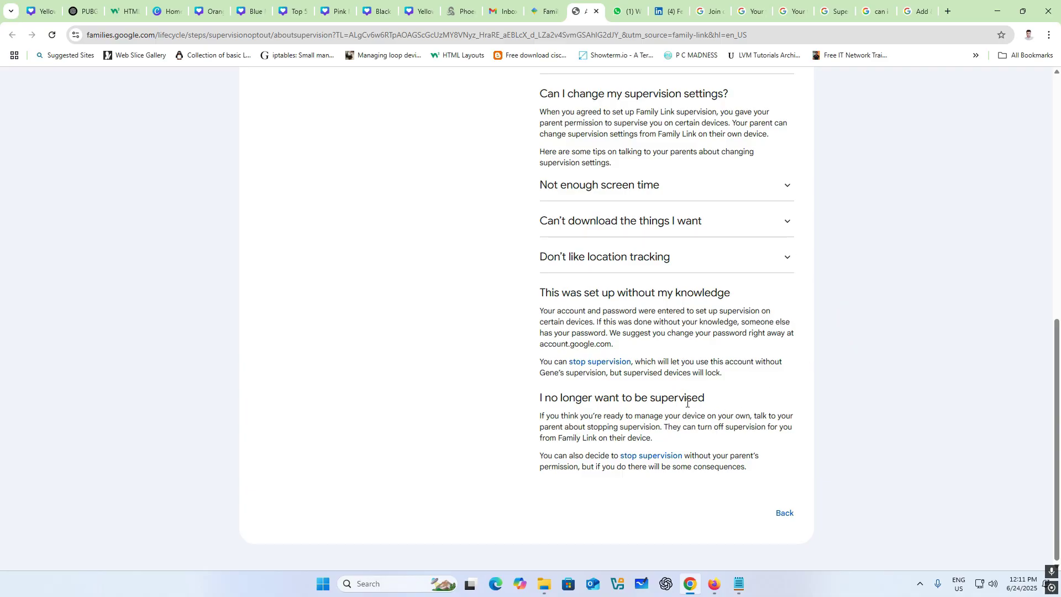
Stop supervision, acknowledging the parent will be notified, and dismiss the Supervision stopped confirmation.
left_click(652, 457)
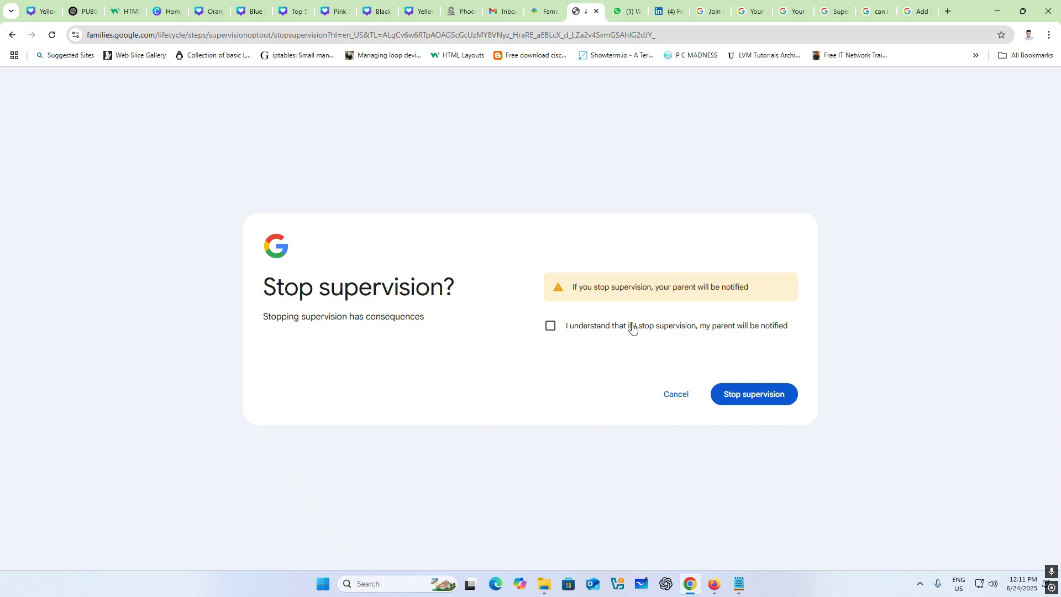
left_click(632, 326)
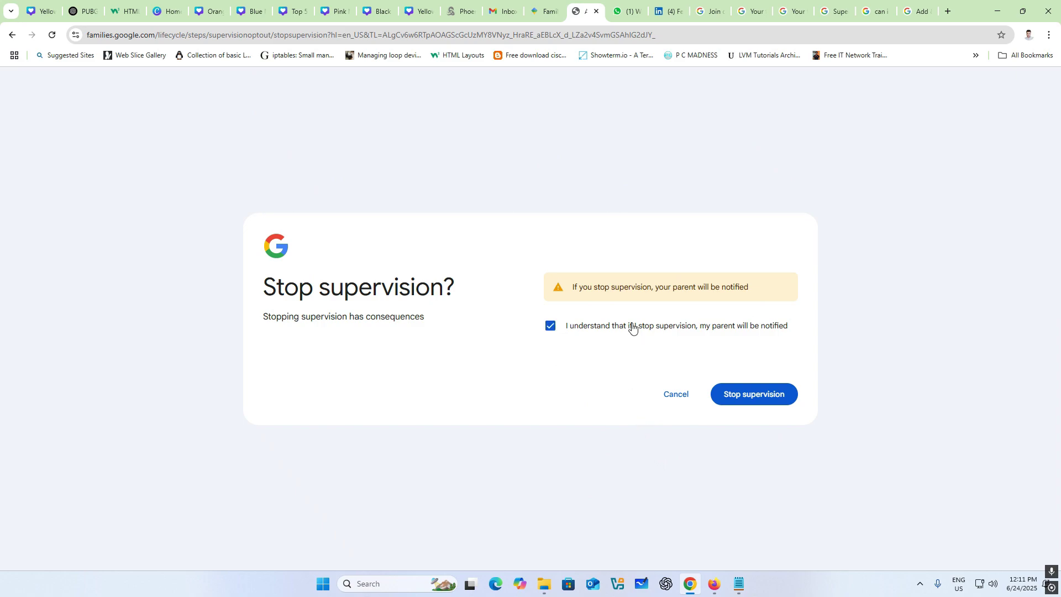
left_click(738, 395)
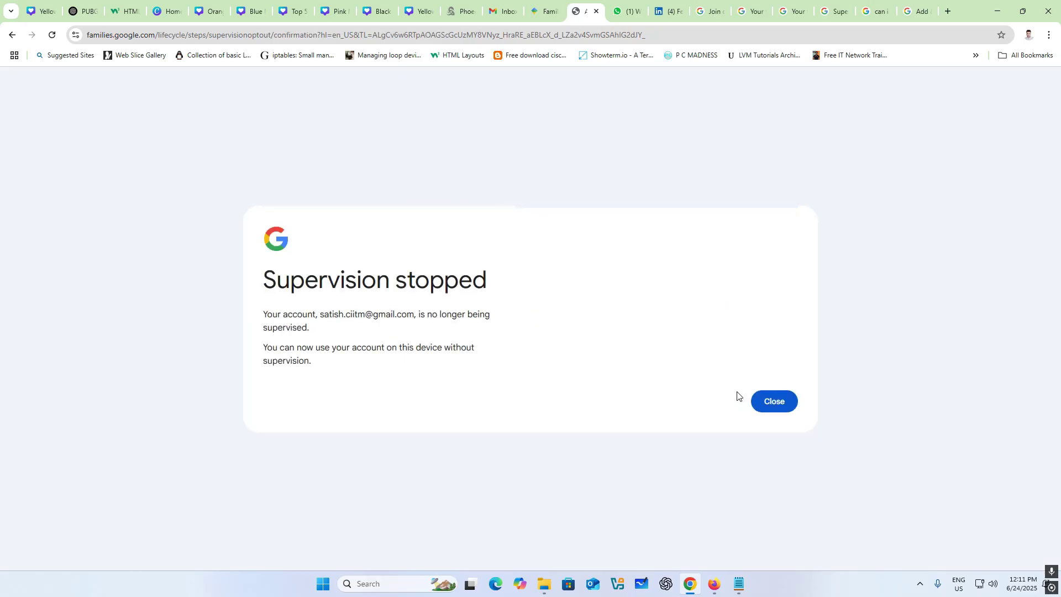
left_click(764, 400)
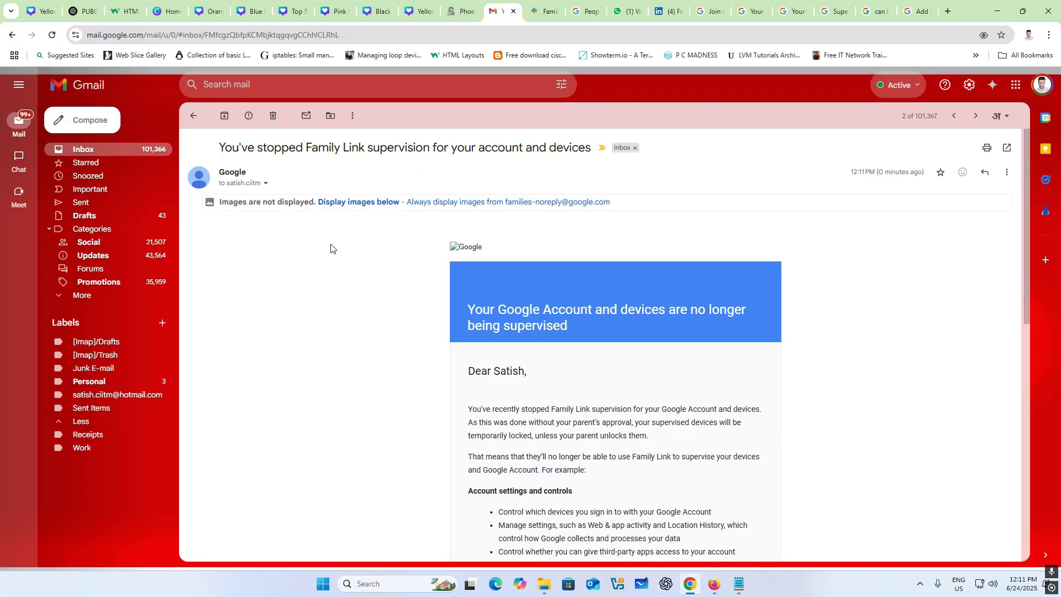
scroll(331, 249, "down", 2)
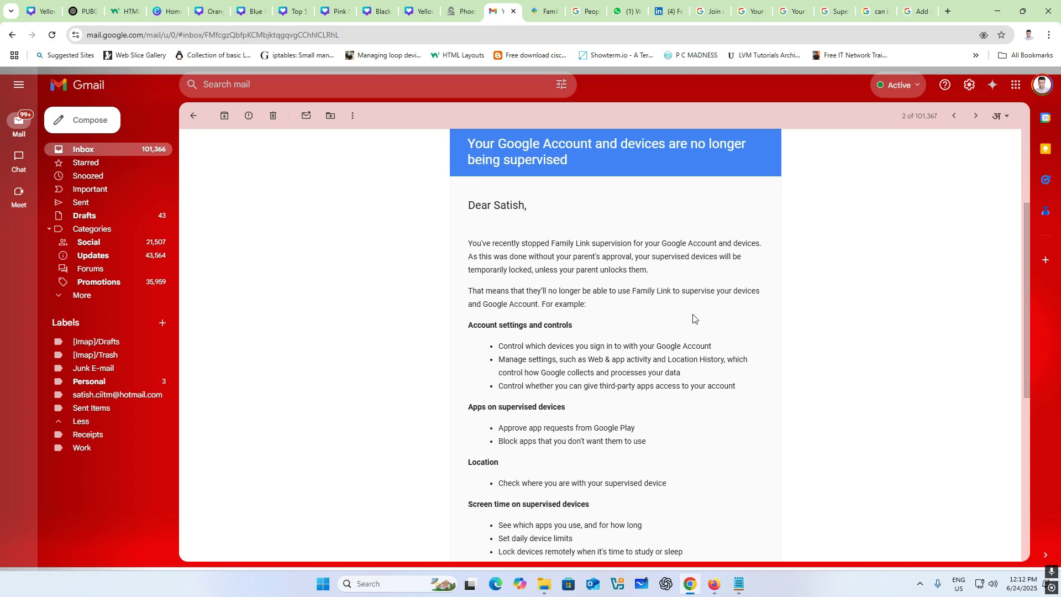
scroll(694, 319, "down", 1)
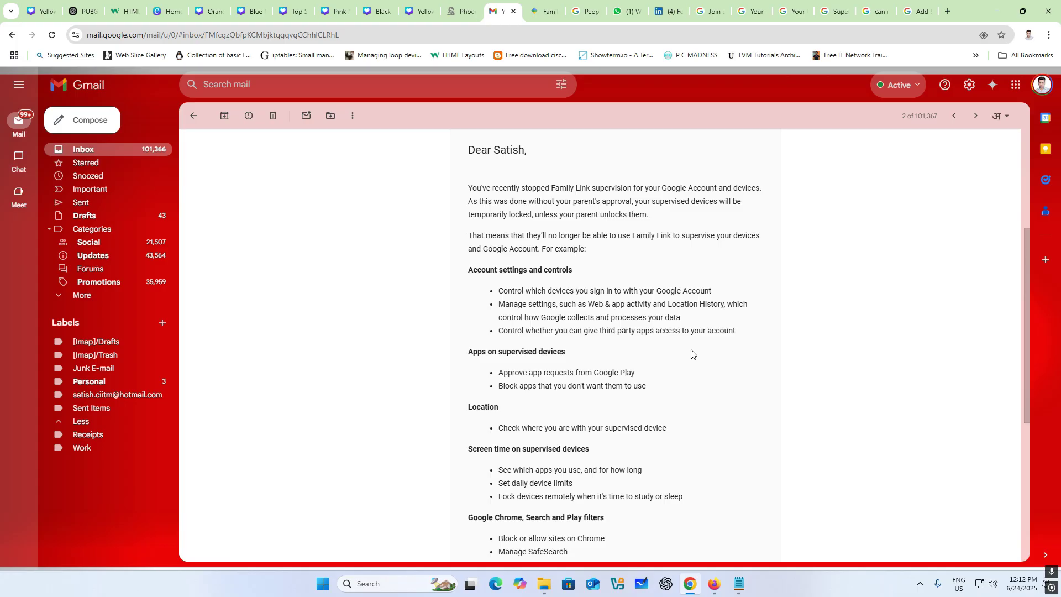
scroll(691, 365, "down", 1)
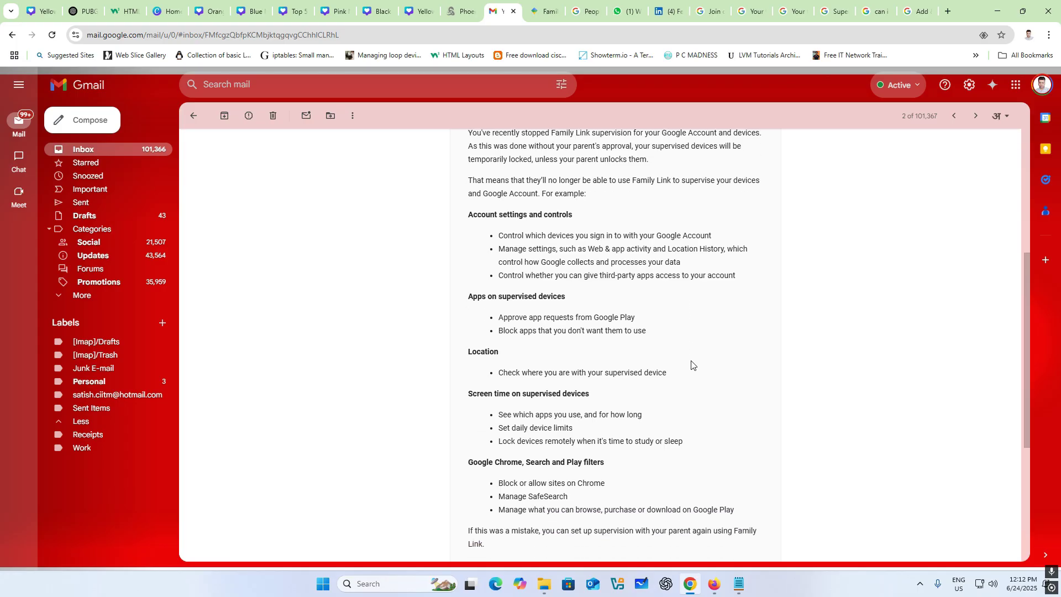
scroll(691, 365, "down", 2)
scroll(692, 364, "down", 2)
scroll(692, 365, "up", 3)
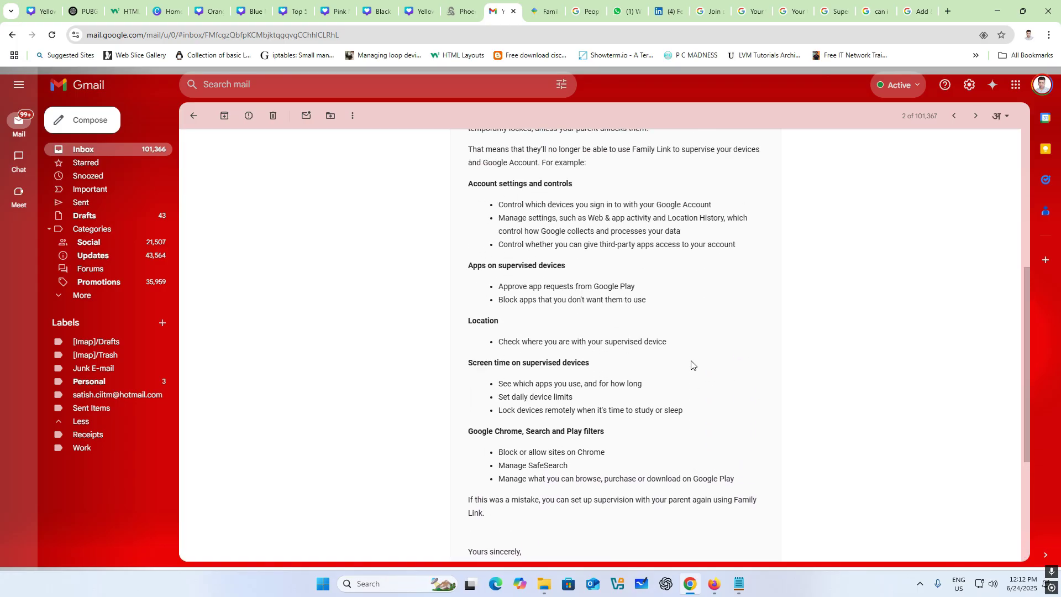